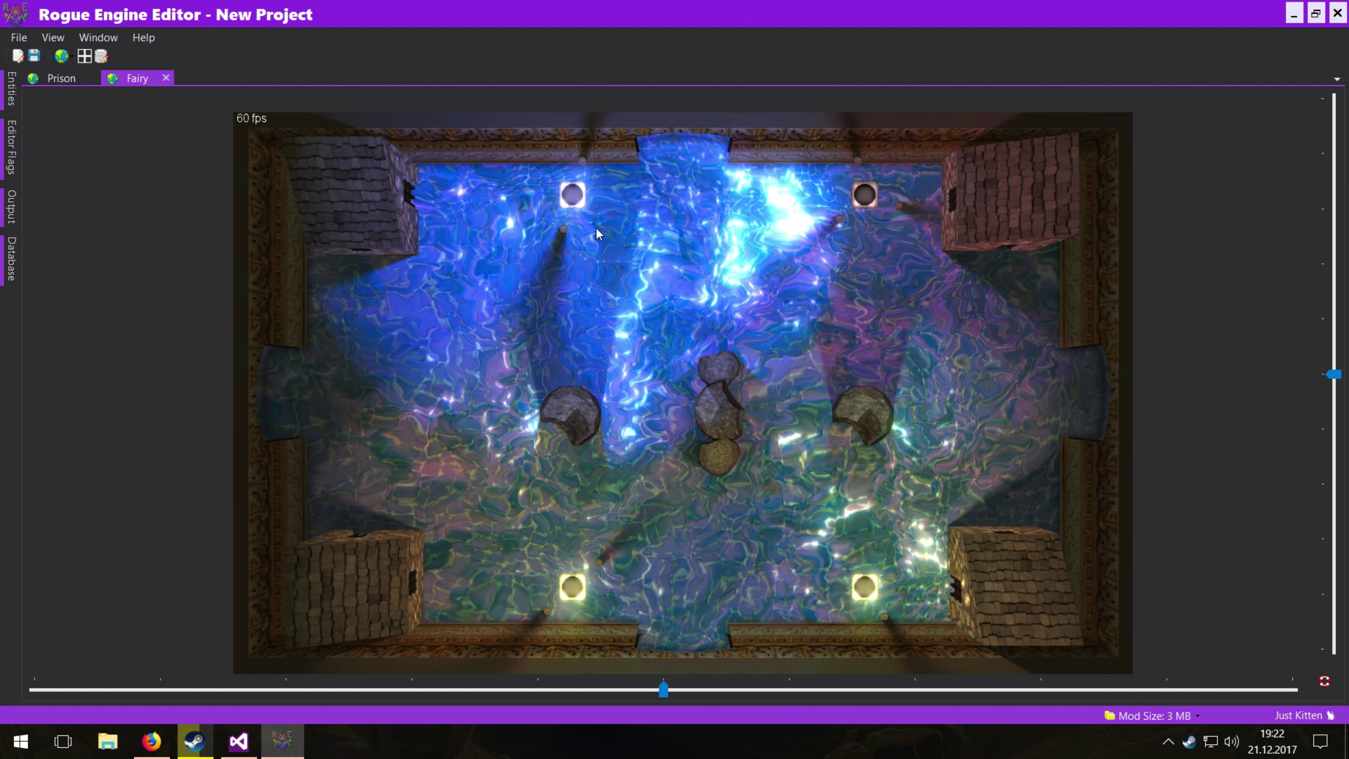
Step: Move the upper-left point light toward the centre of the Fairy room
mouse_move(573, 197)
mouse_down()
mouse_move(502, 230)
mouse_move(348, 447)
mouse_move(664, 356)
mouse_move(671, 302)
mouse_up()
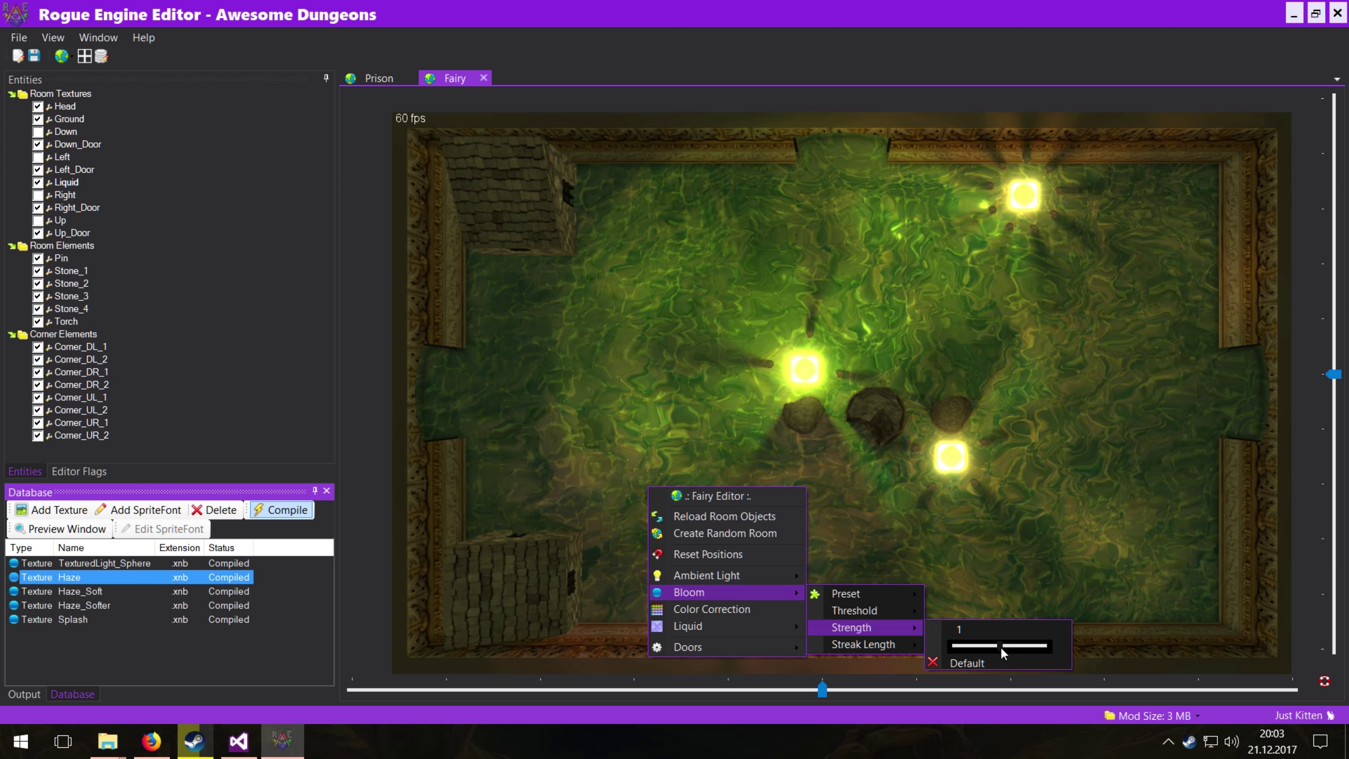
Step: Raise bloom strength, cut streak length to 0, and apply the Contrast_Dimmed colour-correction LUT
drag(1002, 647, 954, 663)
mouse_move(871, 644)
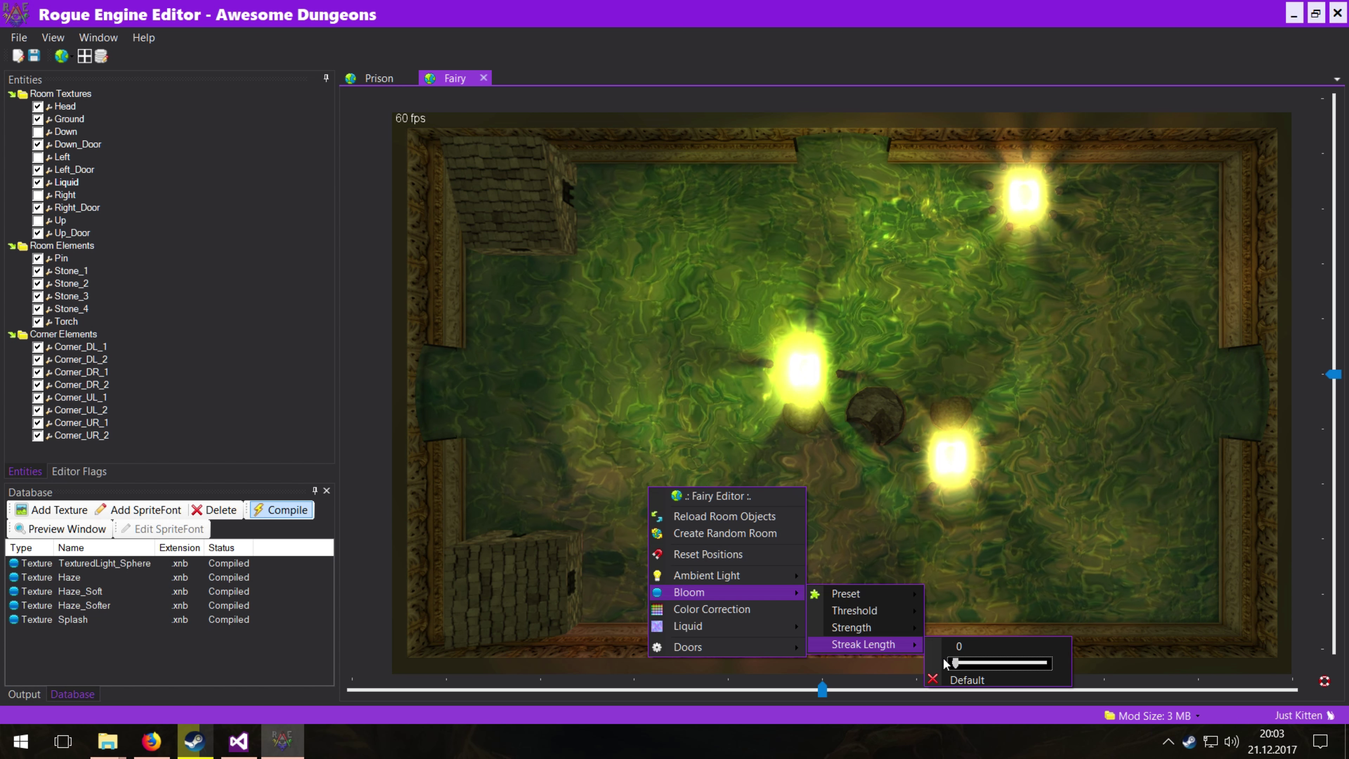
click(735, 608)
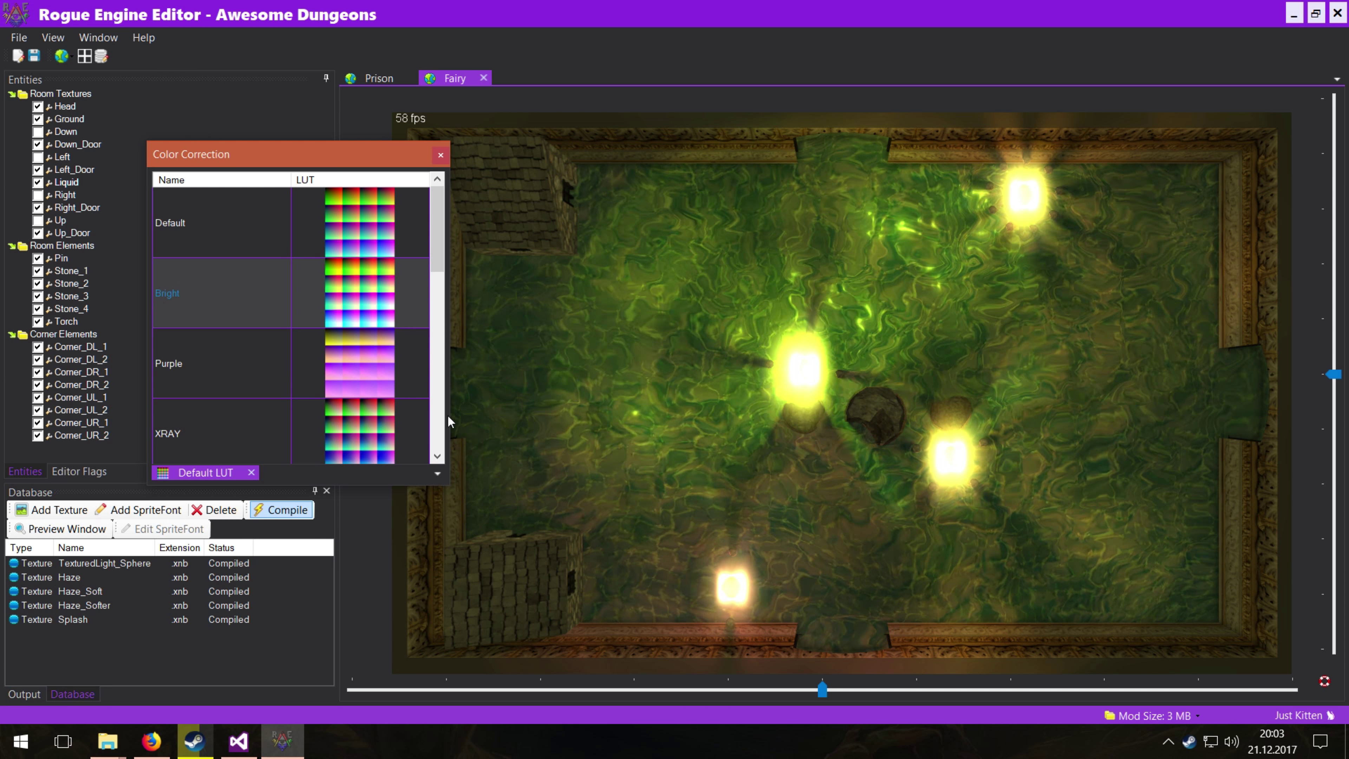
drag(433, 236, 431, 371)
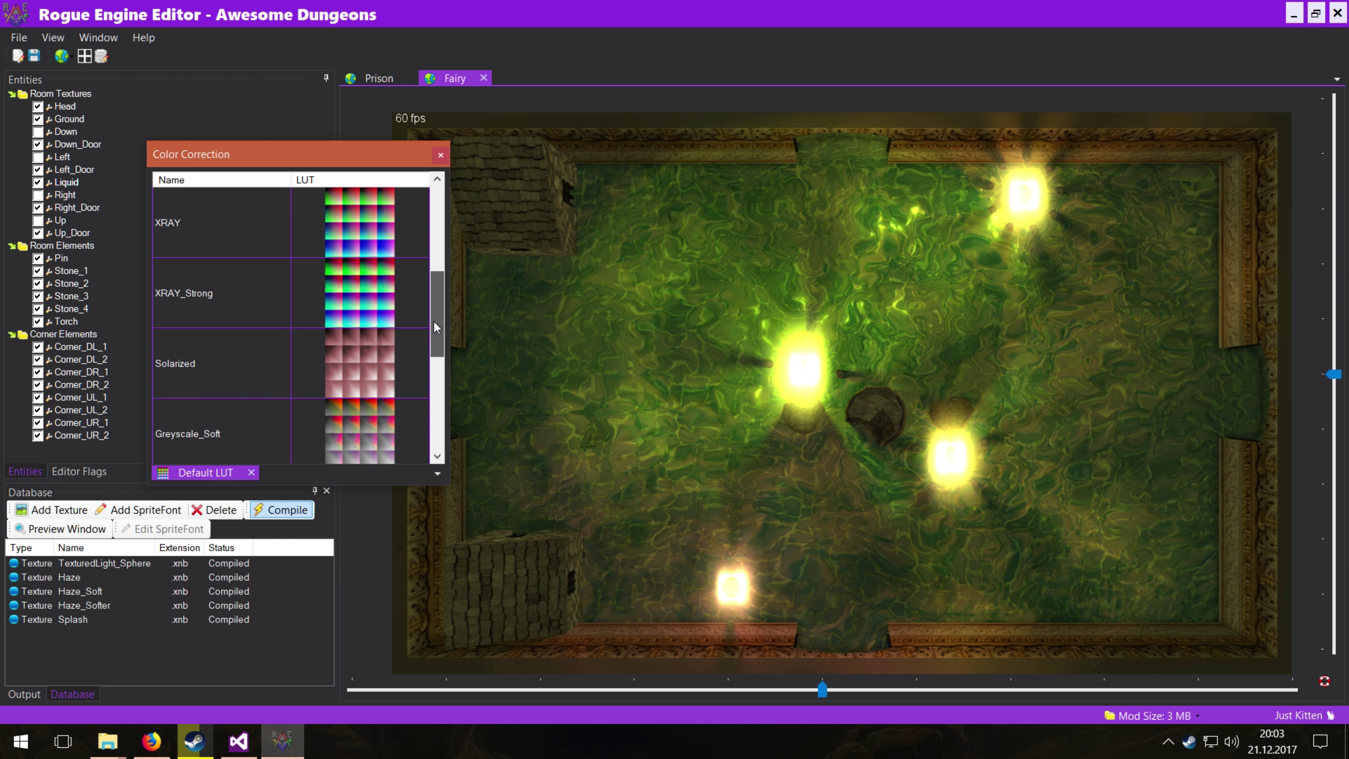
click(256, 355)
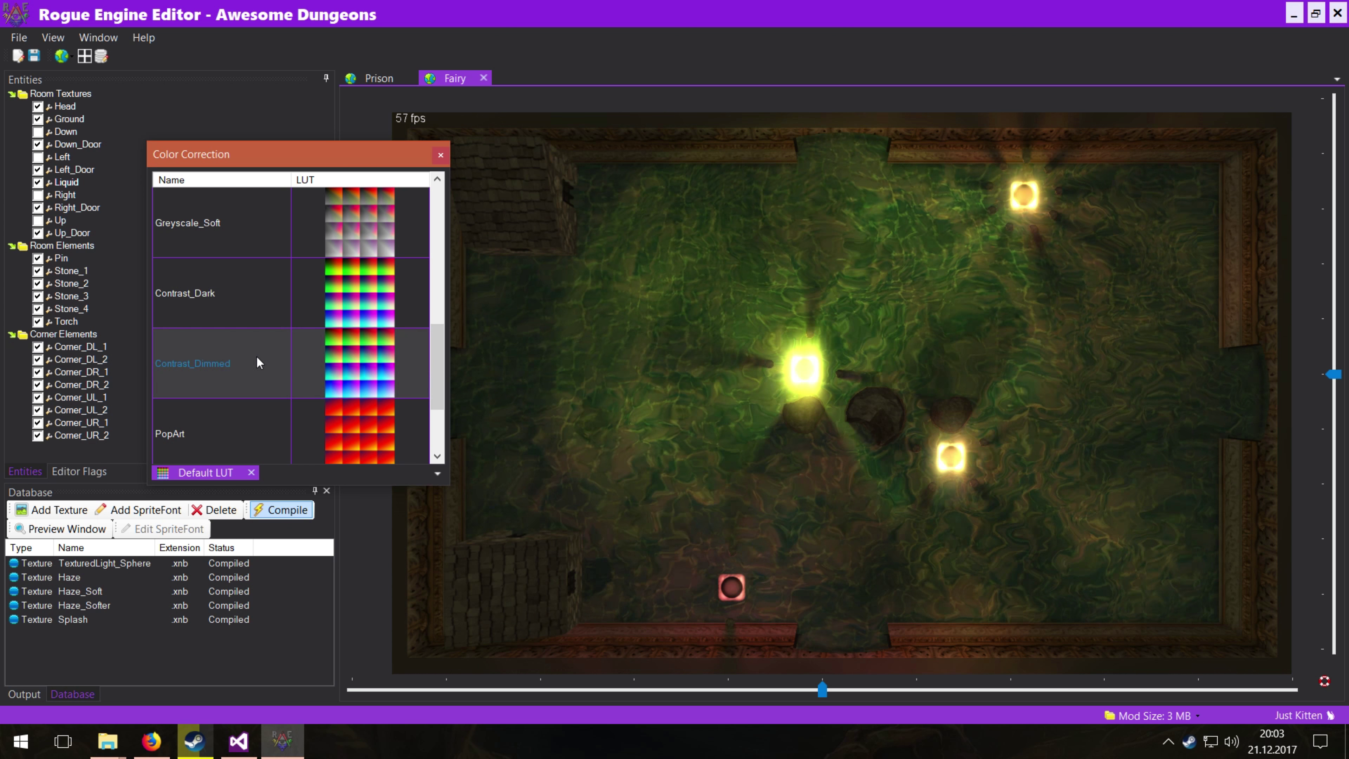
click(440, 155)
Step: Lower the liquid speed from 0.6 to 0.29 and close the room's doors
right_click(578, 458)
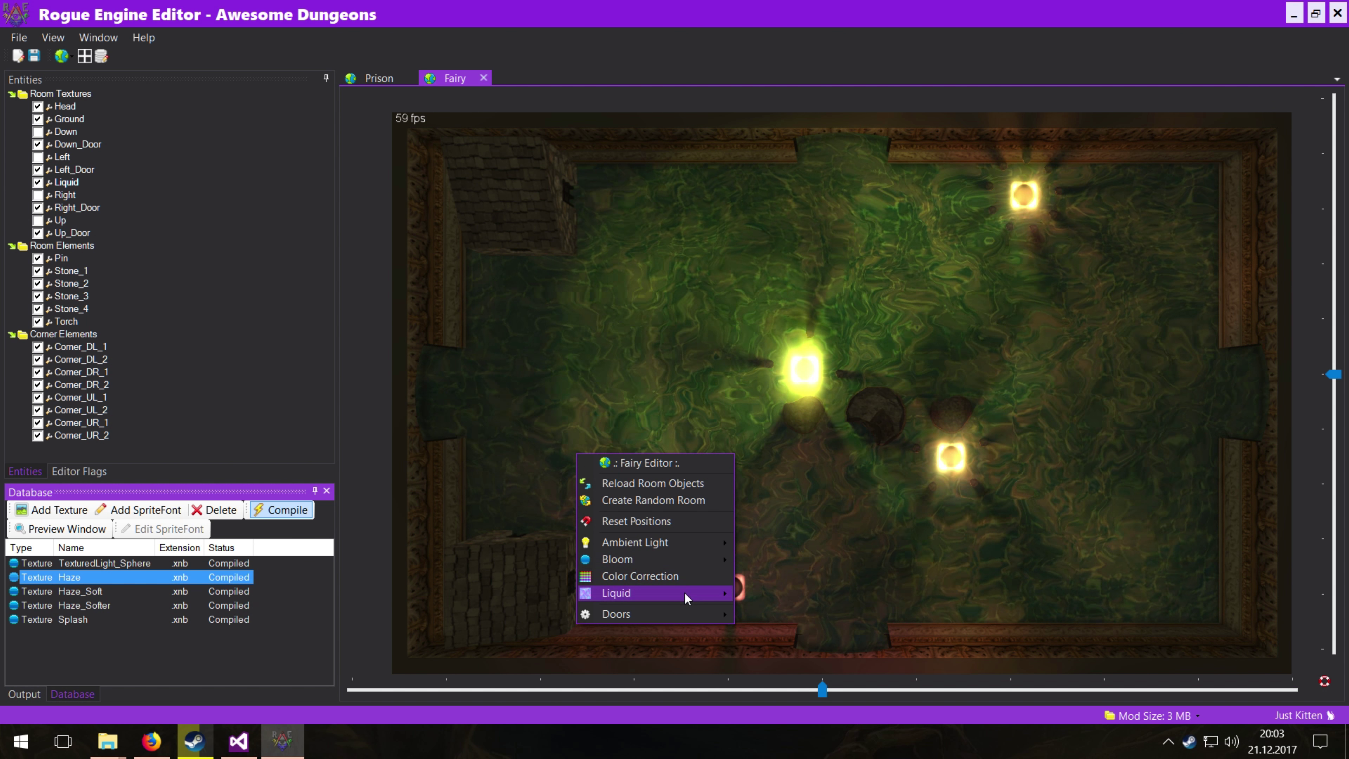
mouse_move(685, 593)
mouse_move(792, 594)
drag(934, 612, 909, 613)
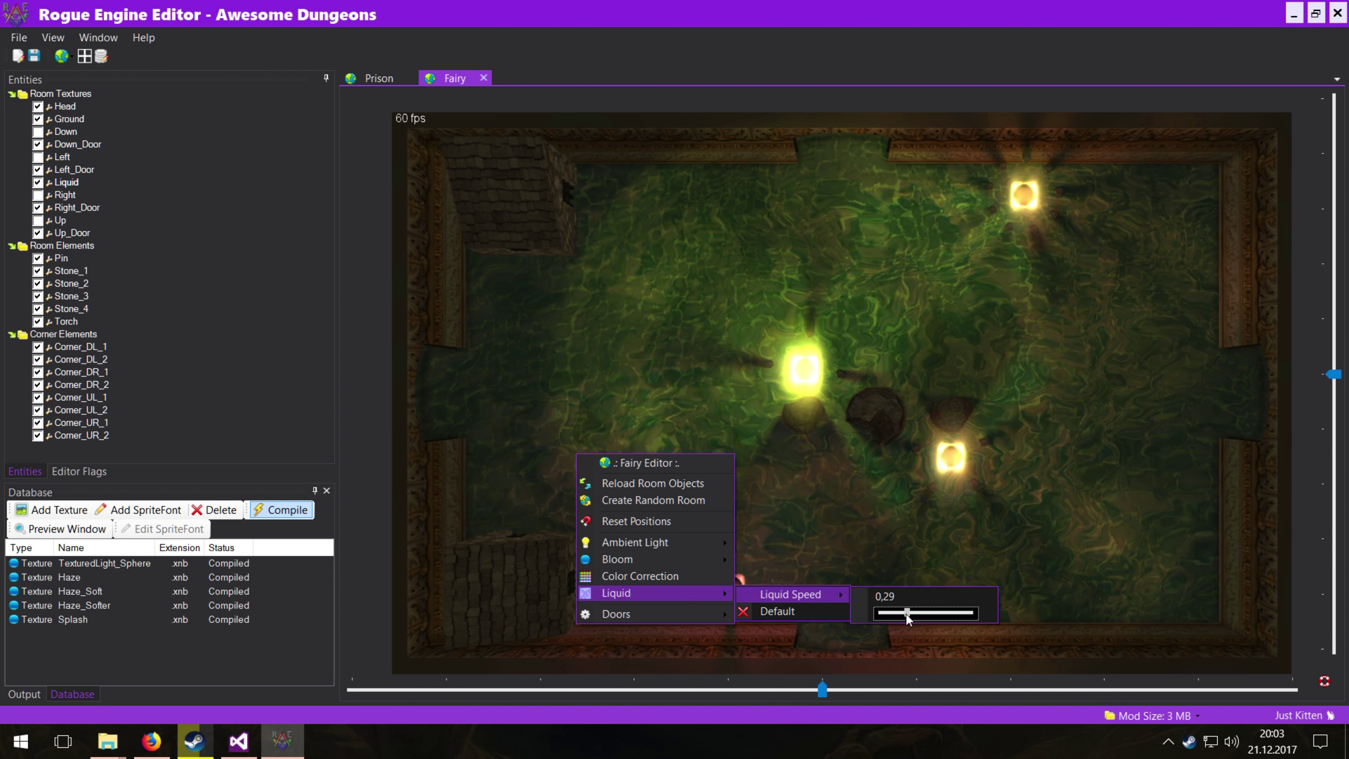
mouse_move(723, 614)
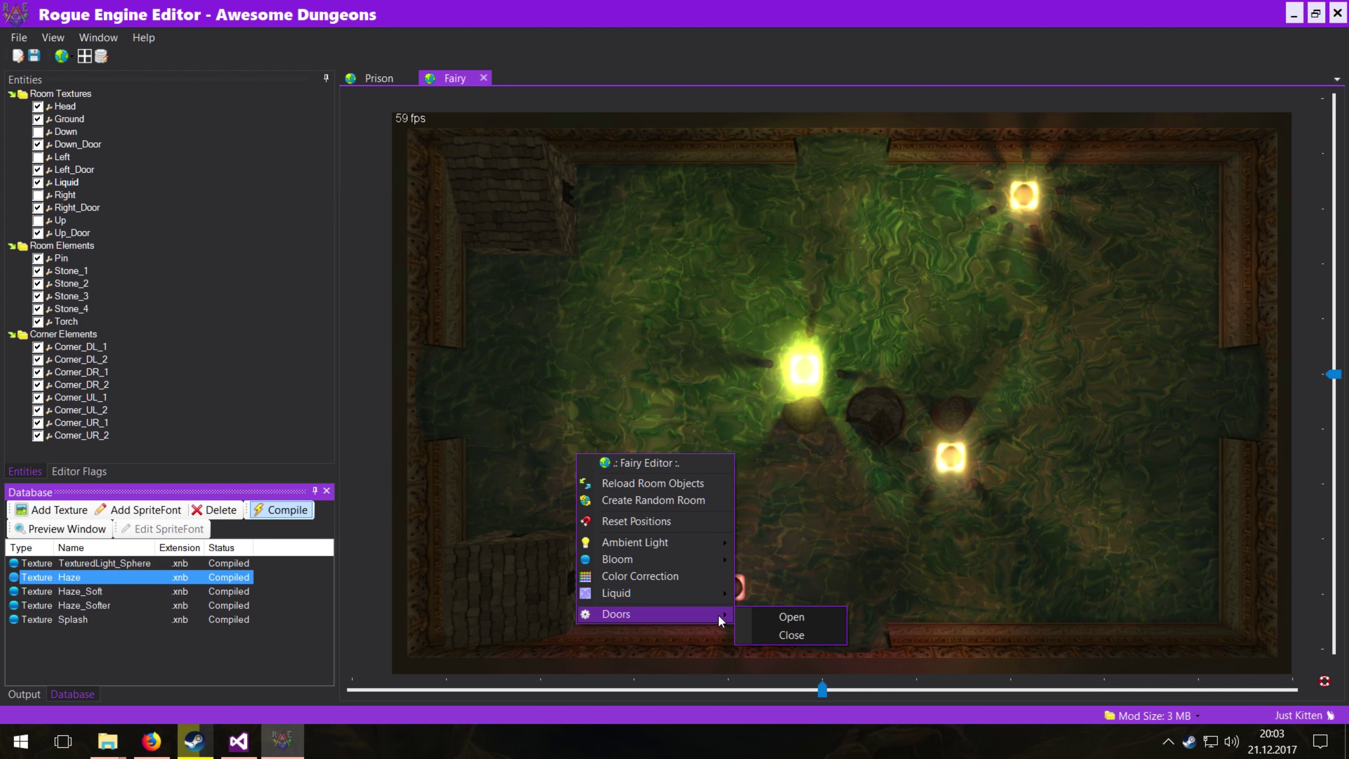
click(792, 634)
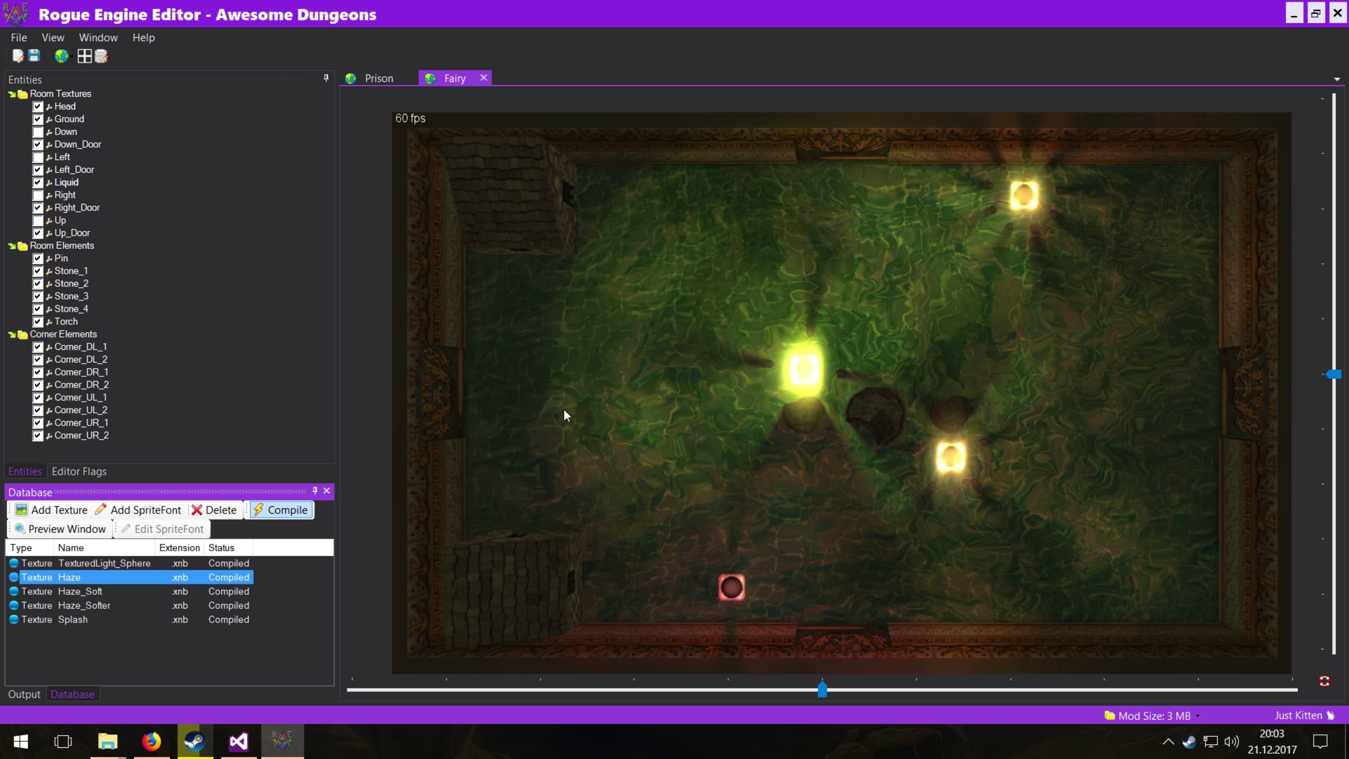
Step: Change the Ground texture's drawing colour to 130, 99, 212 with alpha 4
double_click(73, 117)
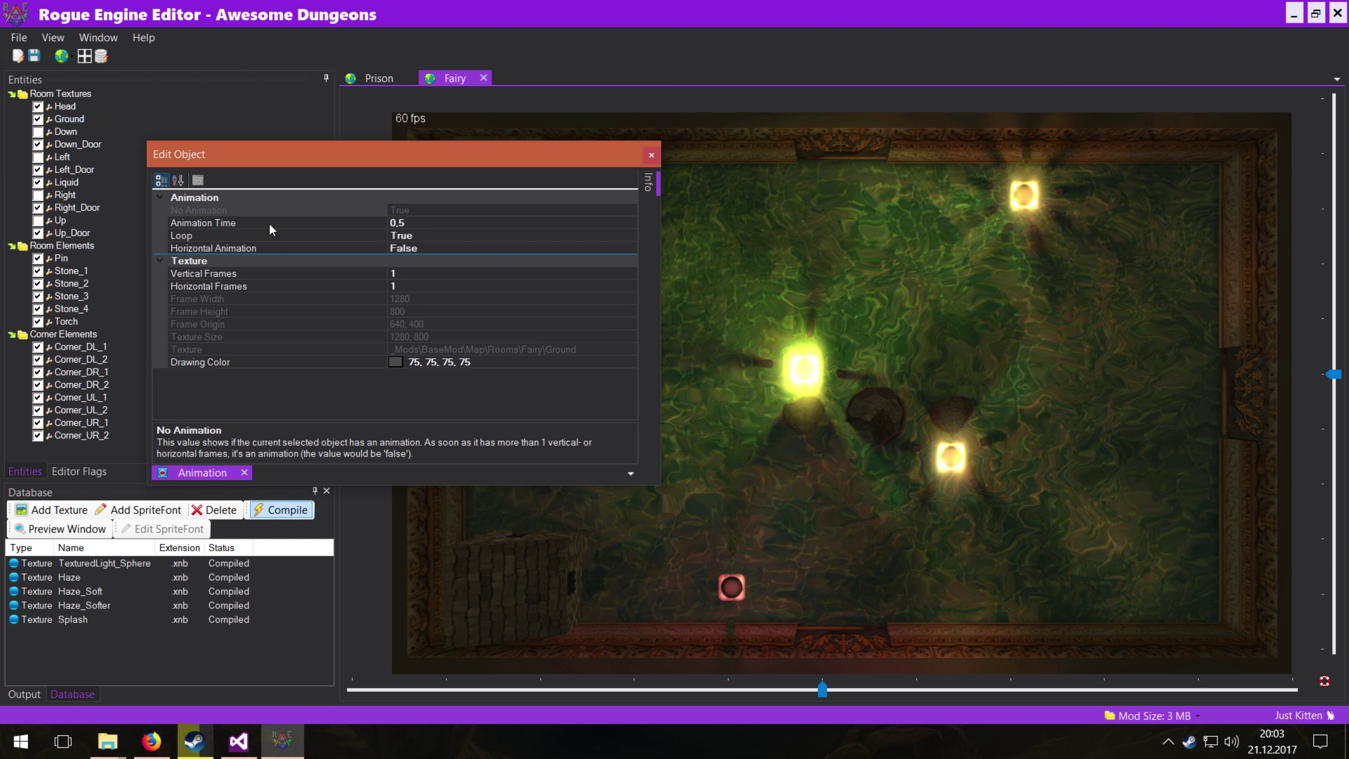
click(547, 363)
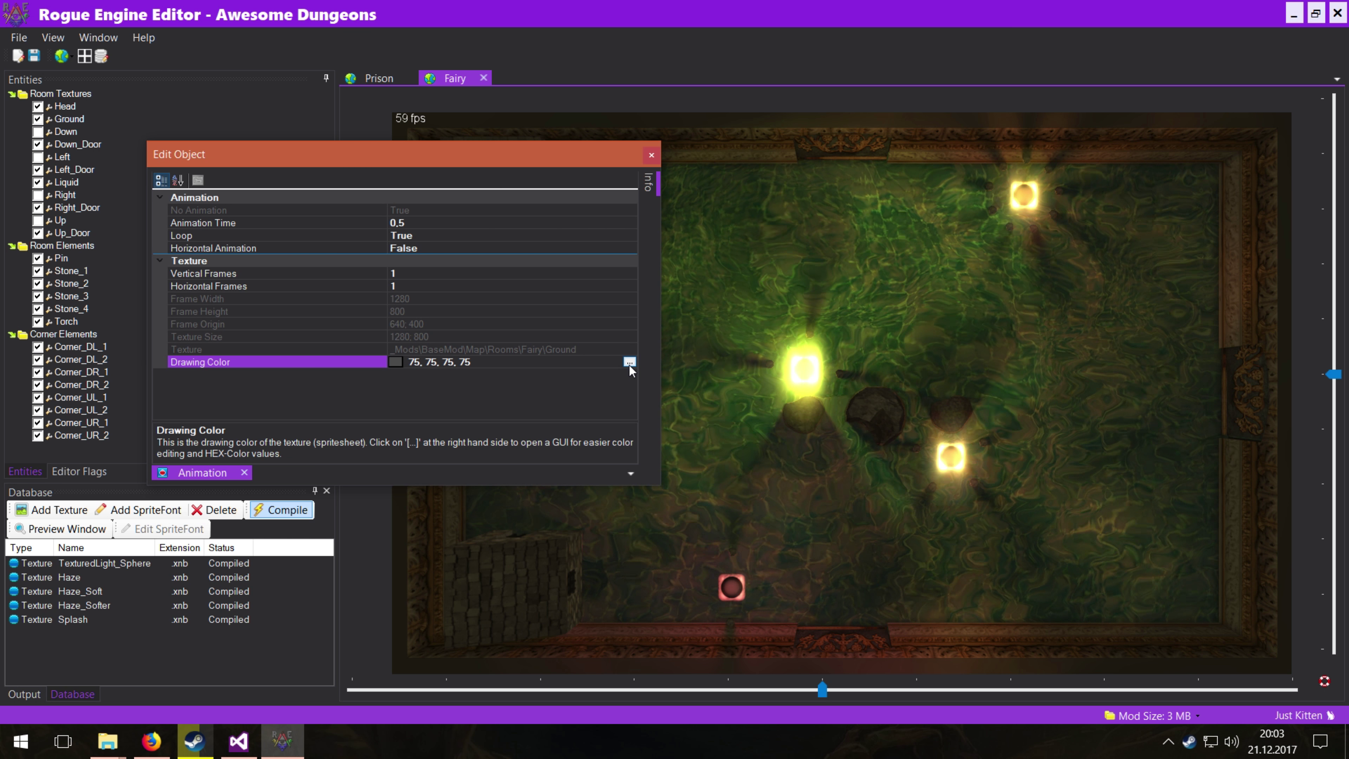
click(629, 362)
mouse_move(655, 320)
mouse_down()
mouse_move(546, 478)
mouse_move(548, 521)
mouse_move(570, 557)
mouse_move(582, 548)
mouse_up()
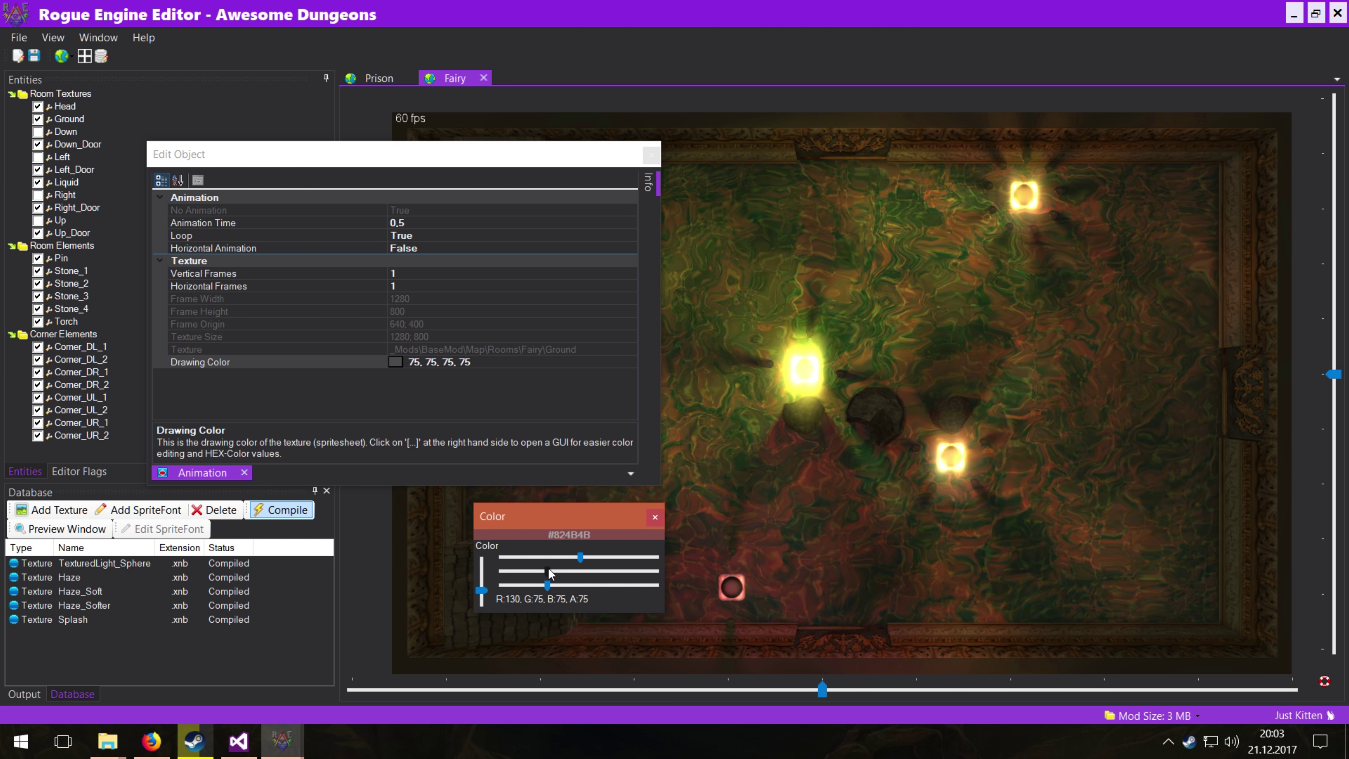
mouse_move(547, 571)
mouse_down()
mouse_move(563, 572)
mouse_move(548, 585)
mouse_move(629, 584)
mouse_up()
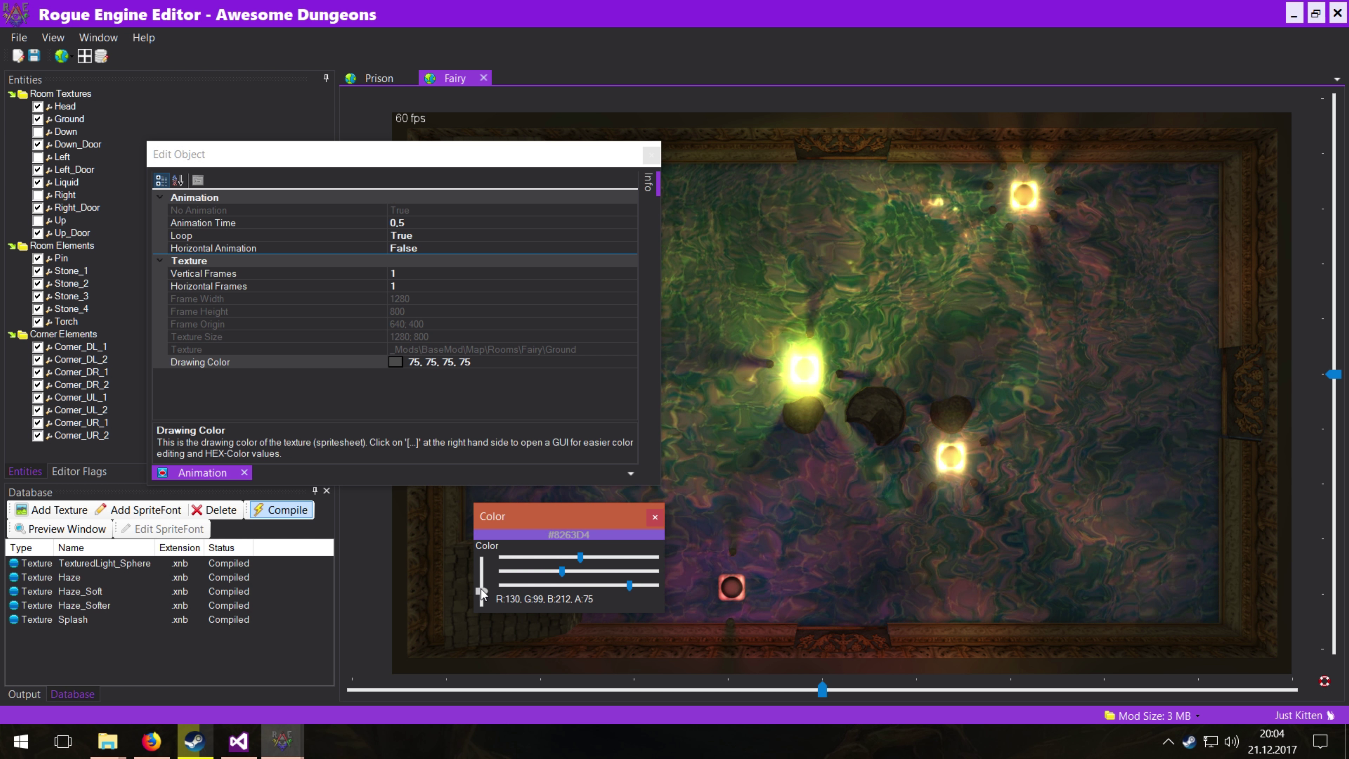
drag(481, 589, 483, 602)
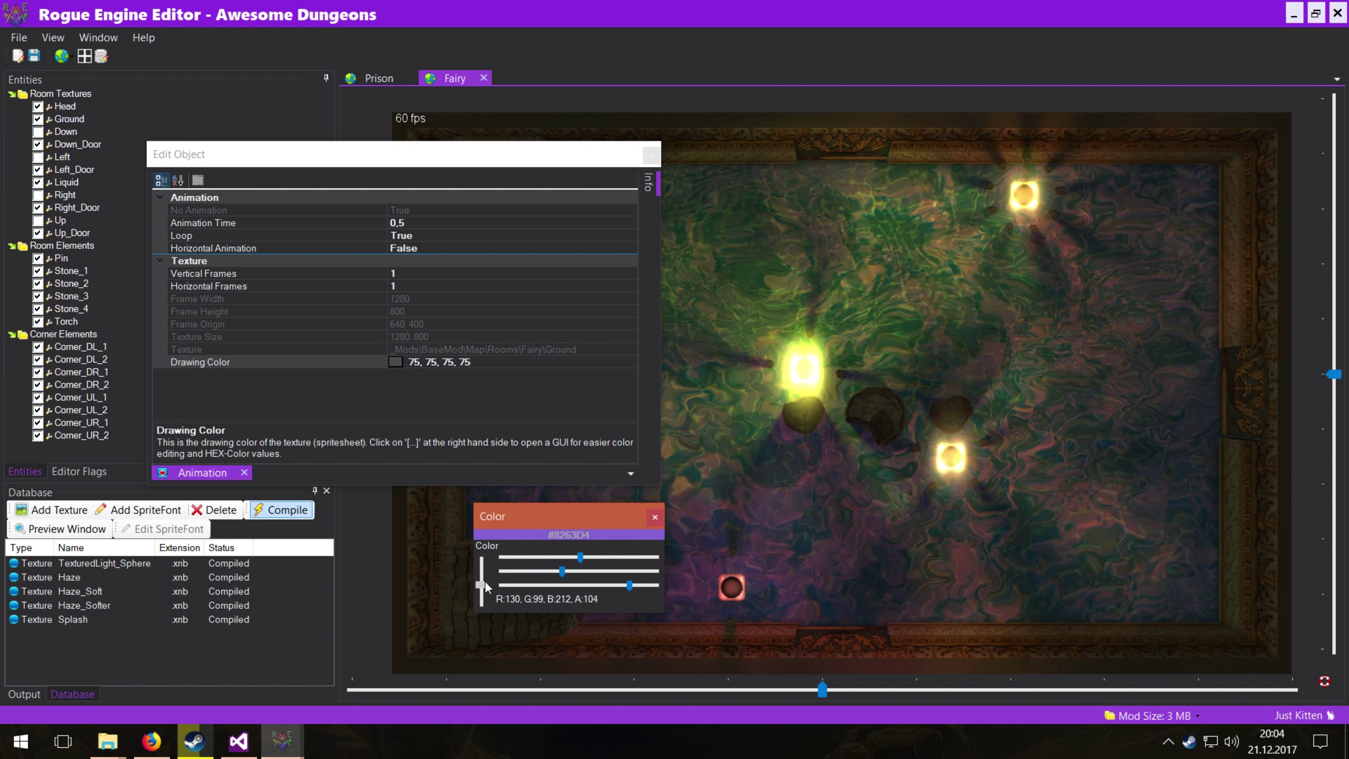
click(655, 517)
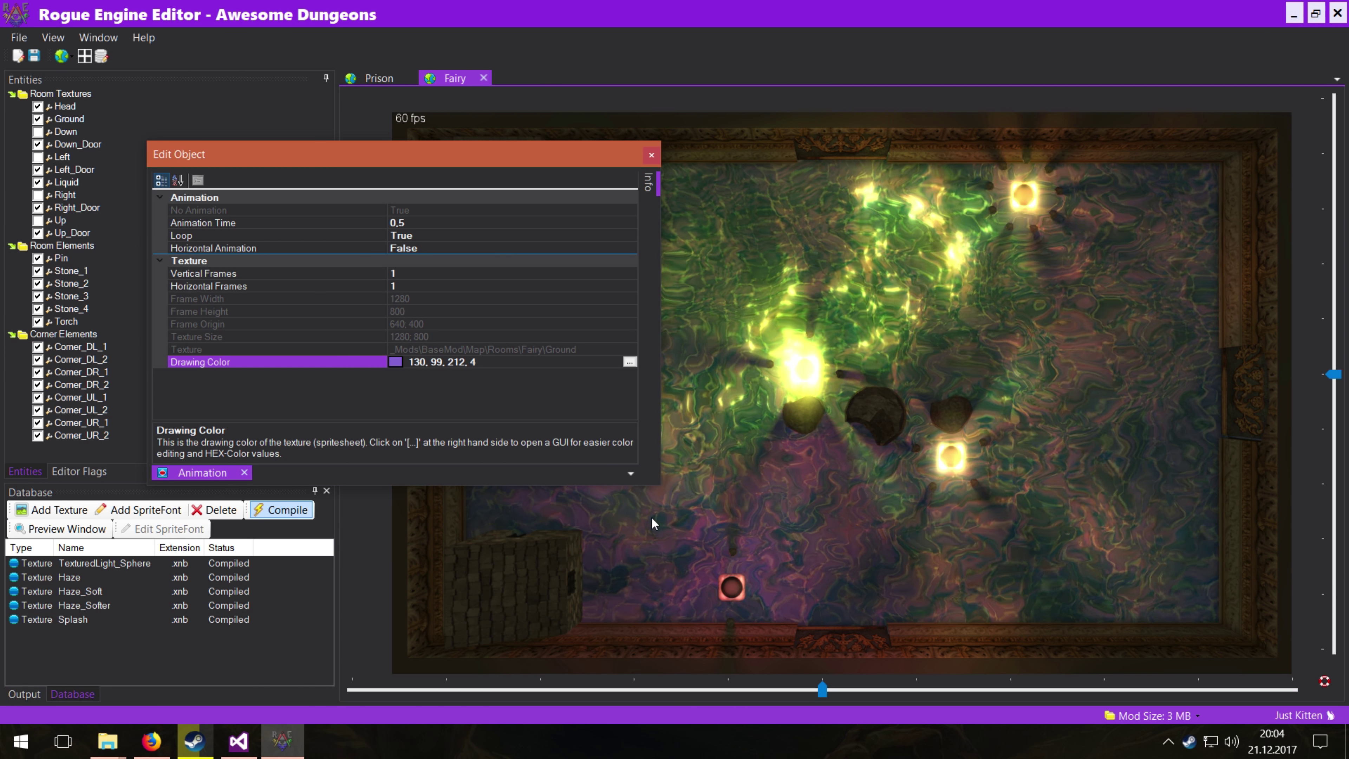
click(651, 158)
Step: Edit the torch light to colour 100, 100, 255, intensity 2, with Illuminated shadows
right_click(799, 376)
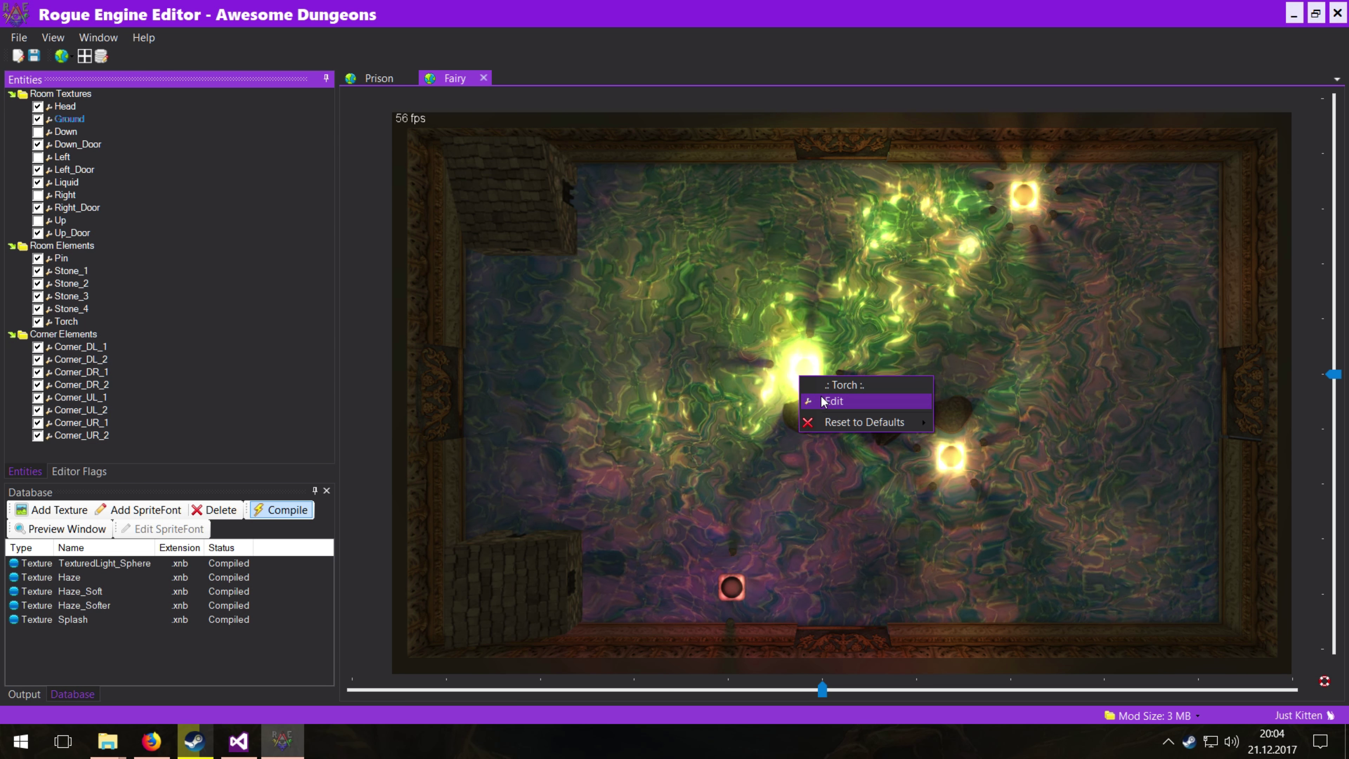
click(812, 401)
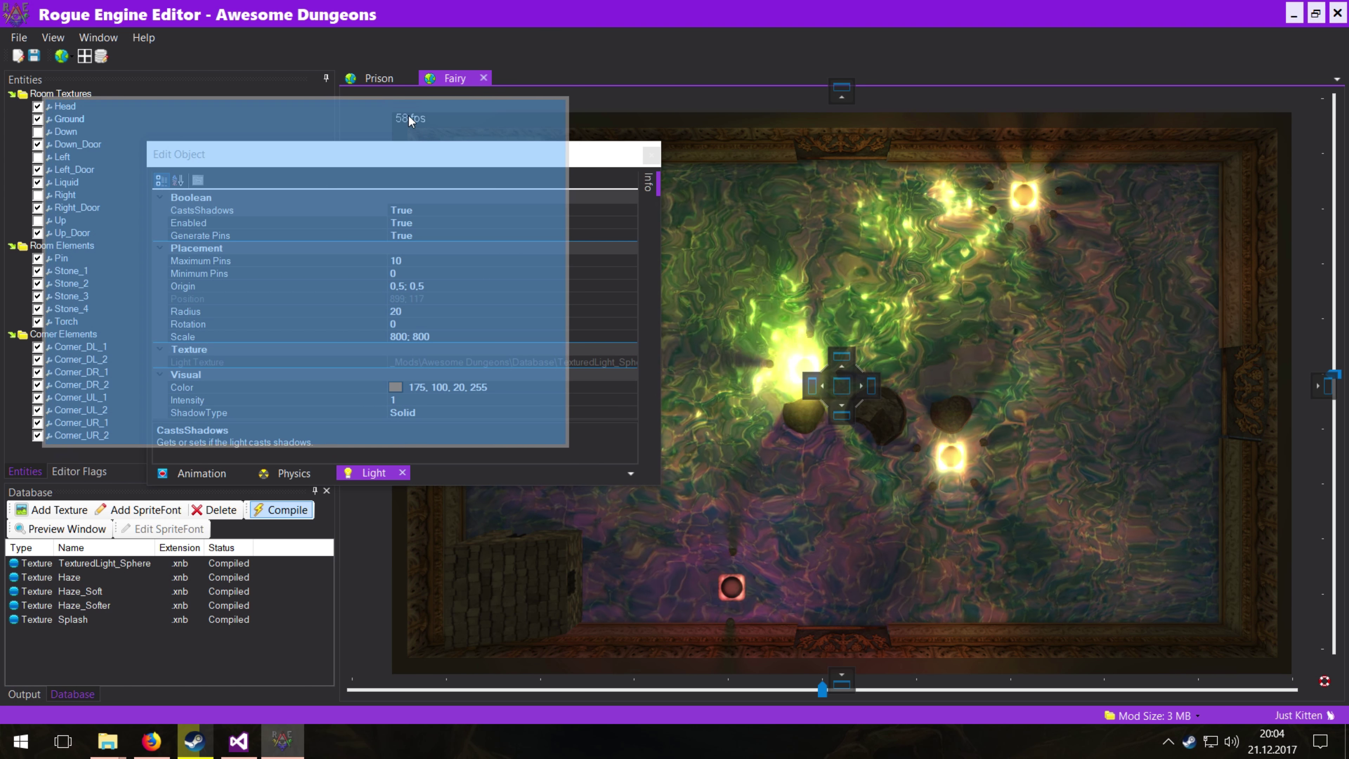
drag(507, 160, 409, 116)
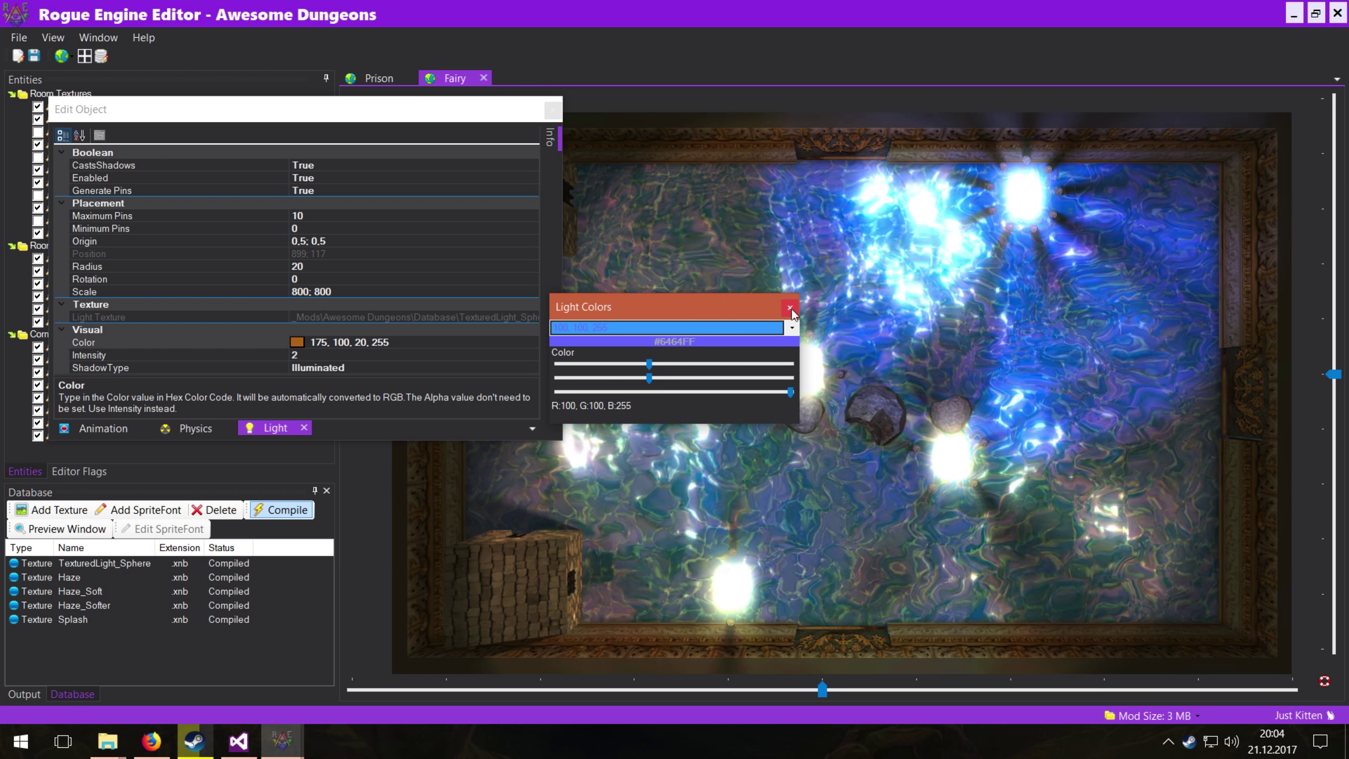
click(790, 306)
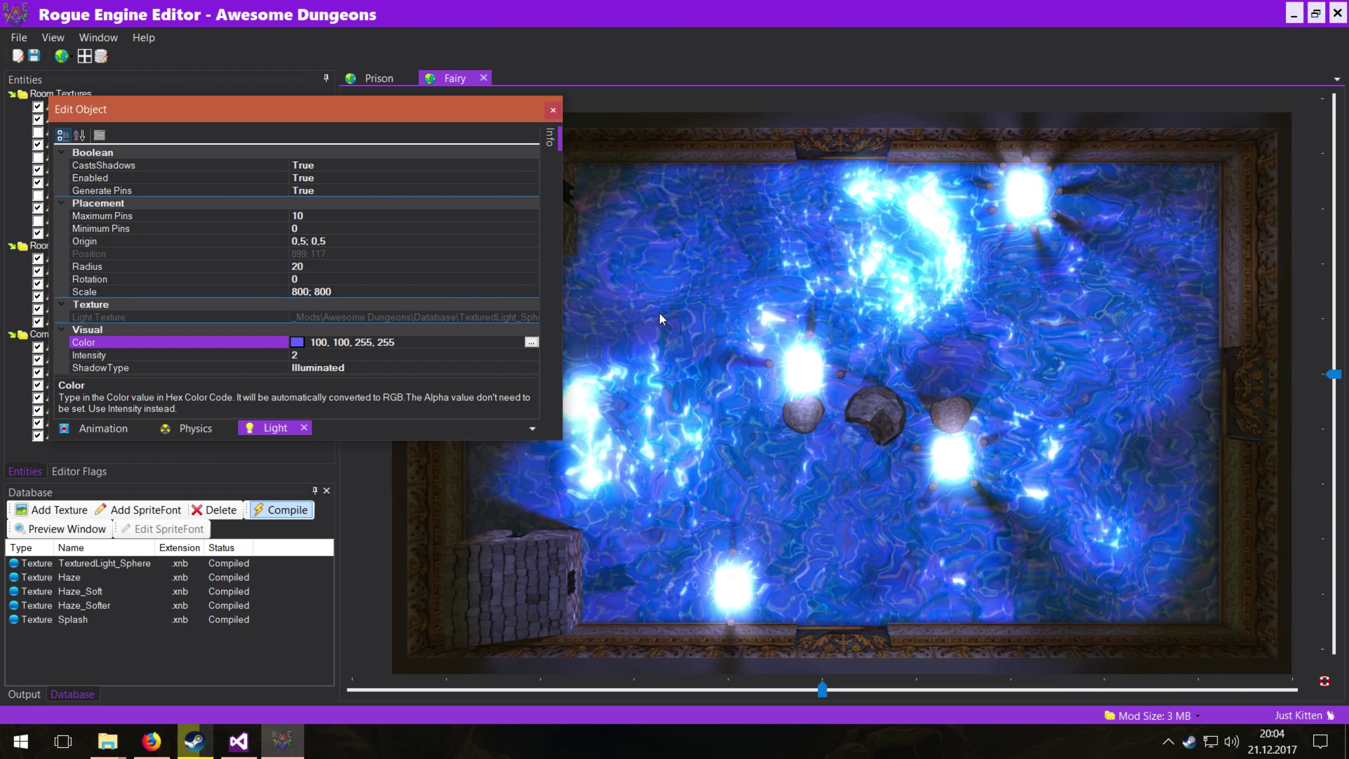
Step: Reload the room objects, then generate a new random Fairy room layout
right_click(680, 314)
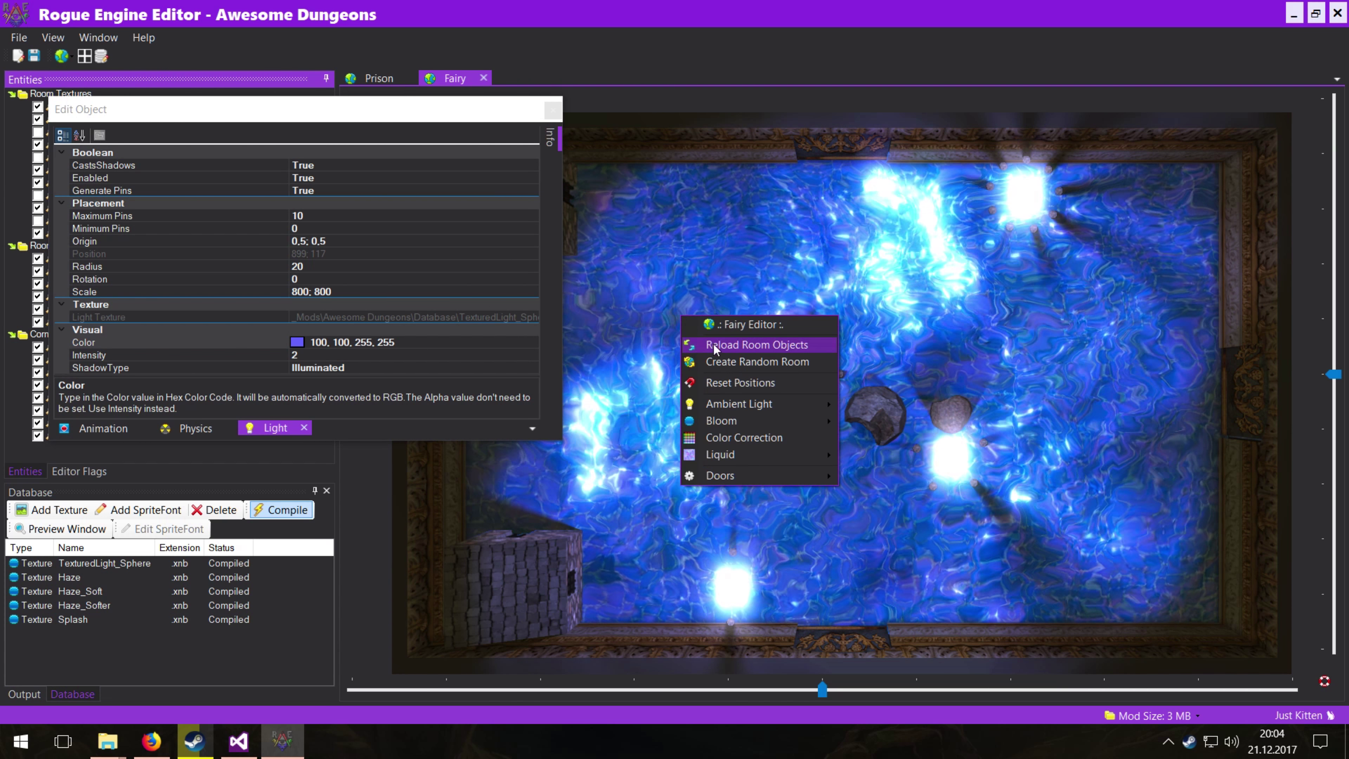
click(713, 343)
right_click(730, 335)
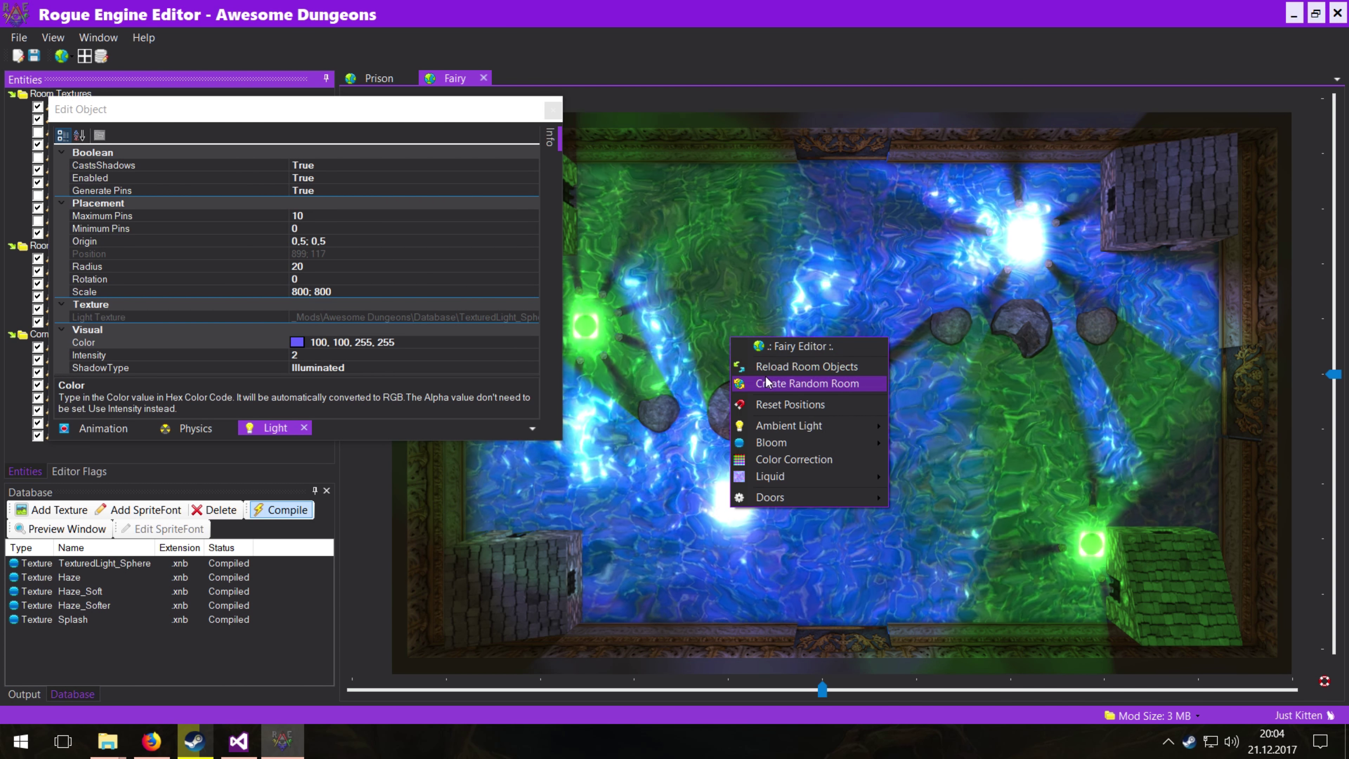
click(765, 377)
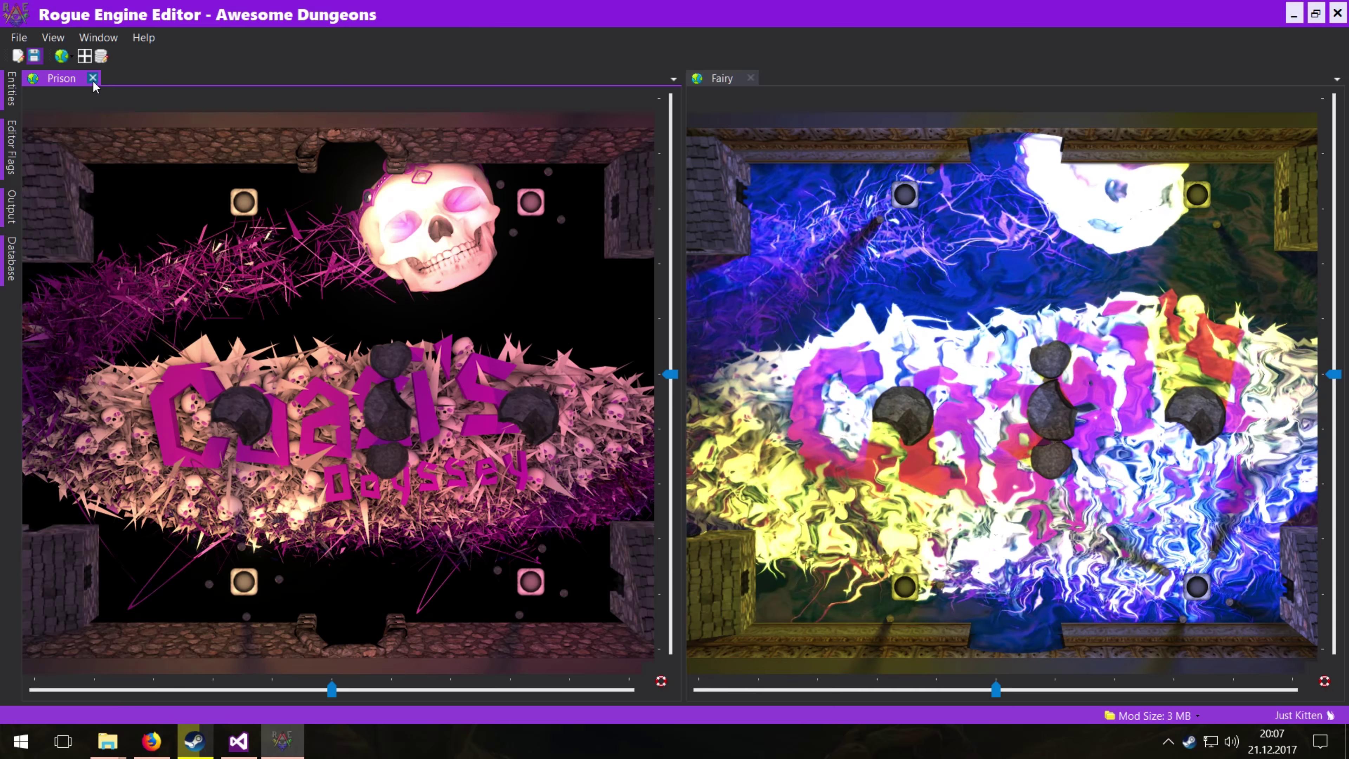
Step: Close the Prison room tab so only the Fairy room stays open
click(93, 80)
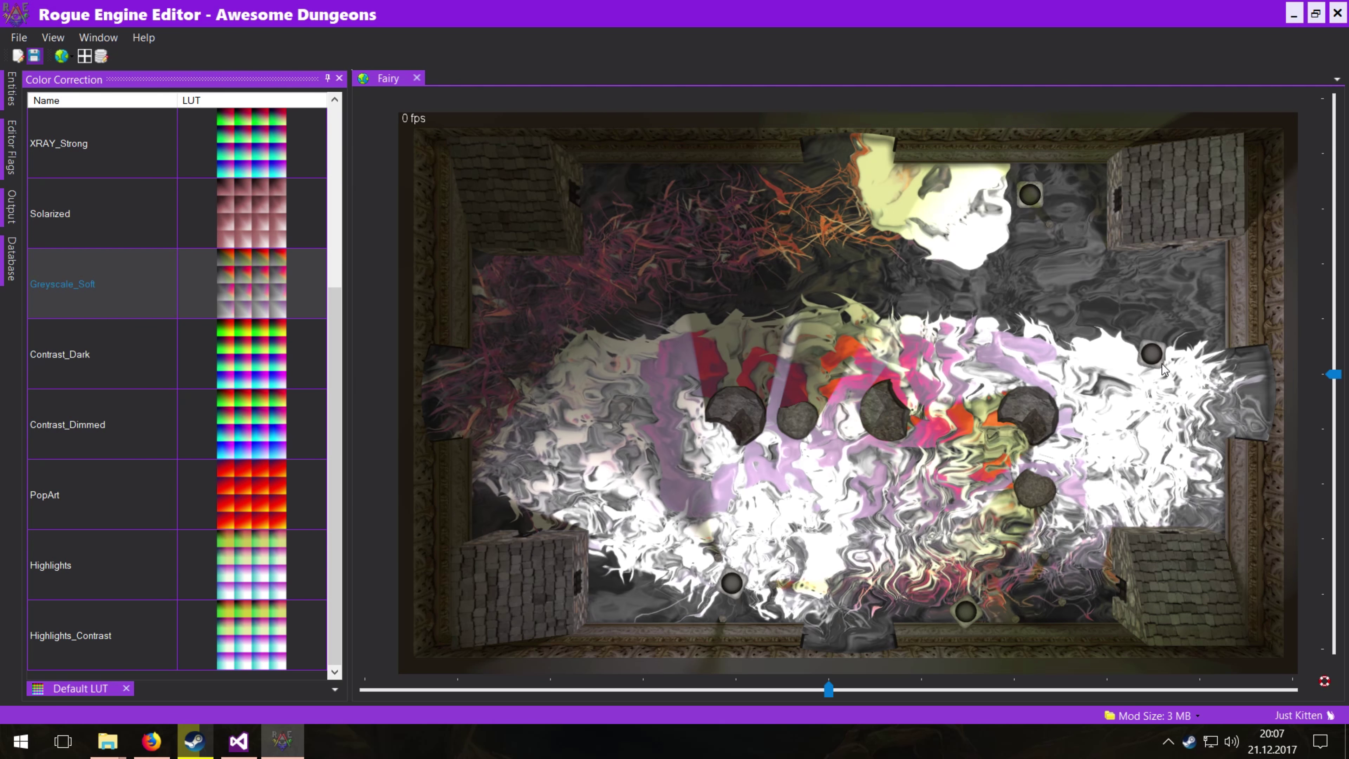
Step: Switch the colour-correction LUT to PopArt and drop bloom strength to 0
click(162, 347)
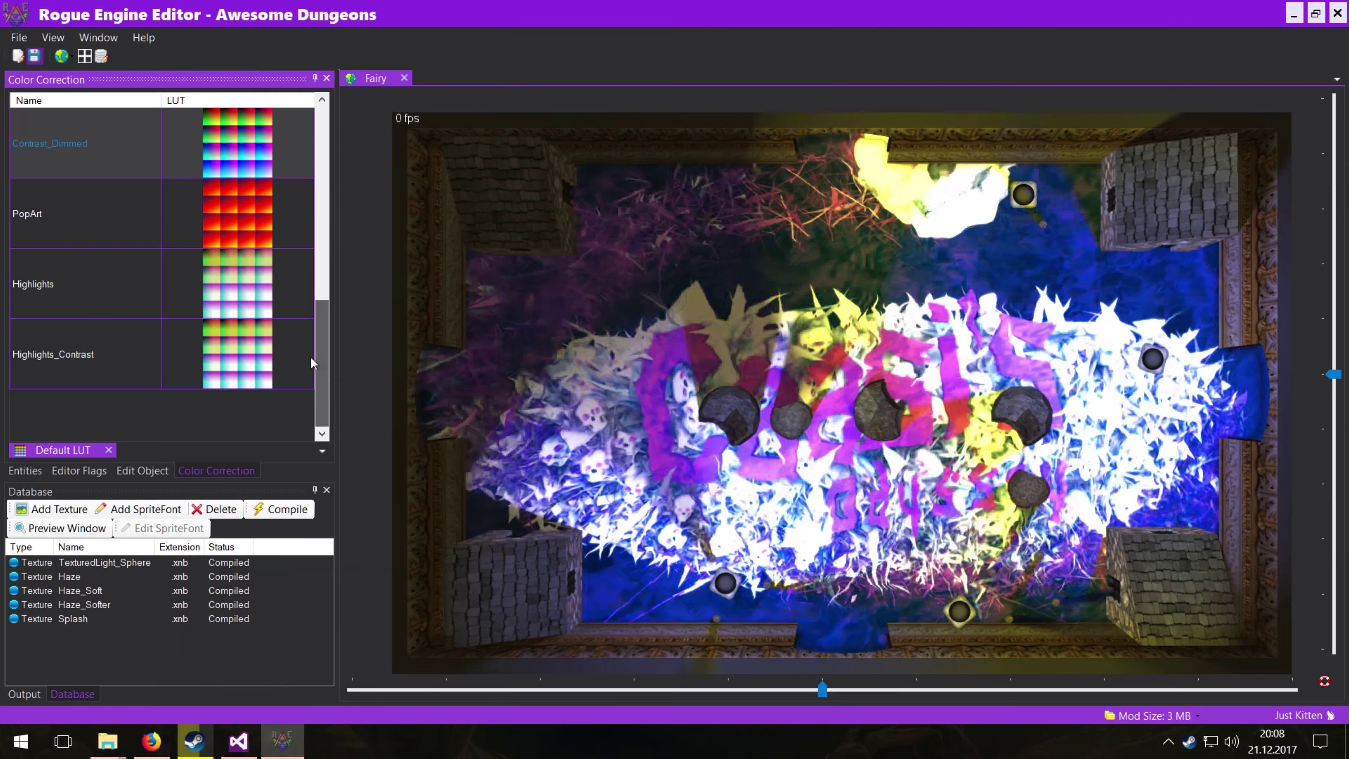
click(122, 218)
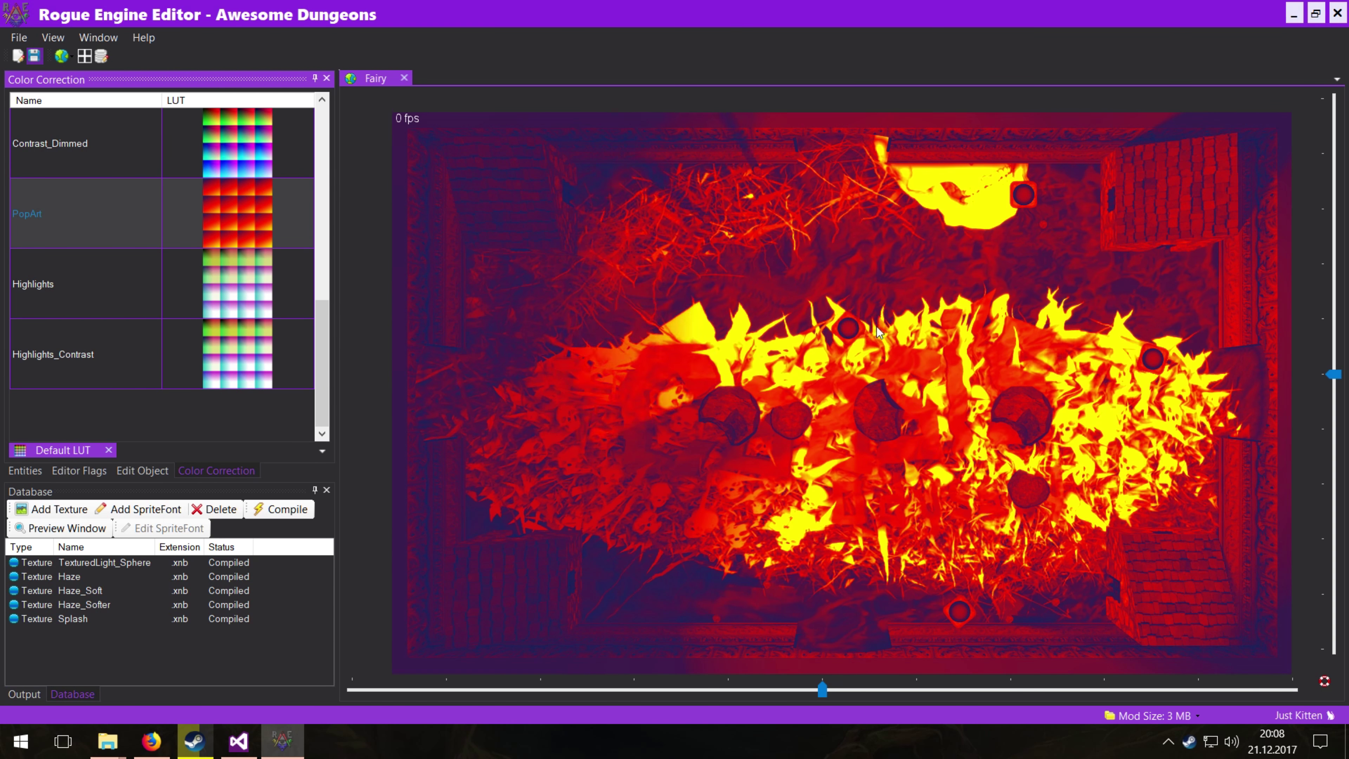
right_click(774, 531)
mouse_move(829, 634)
mouse_move(975, 669)
drag(1101, 687, 1085, 690)
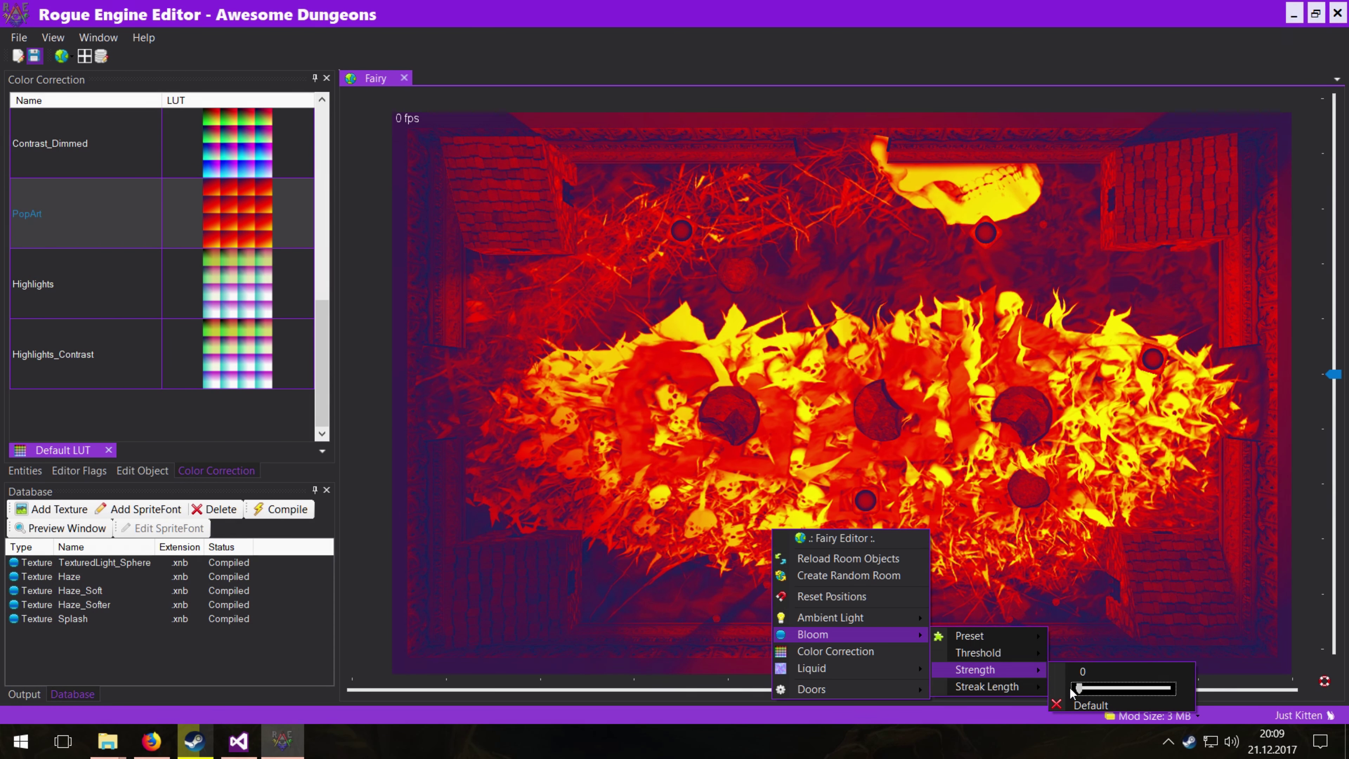